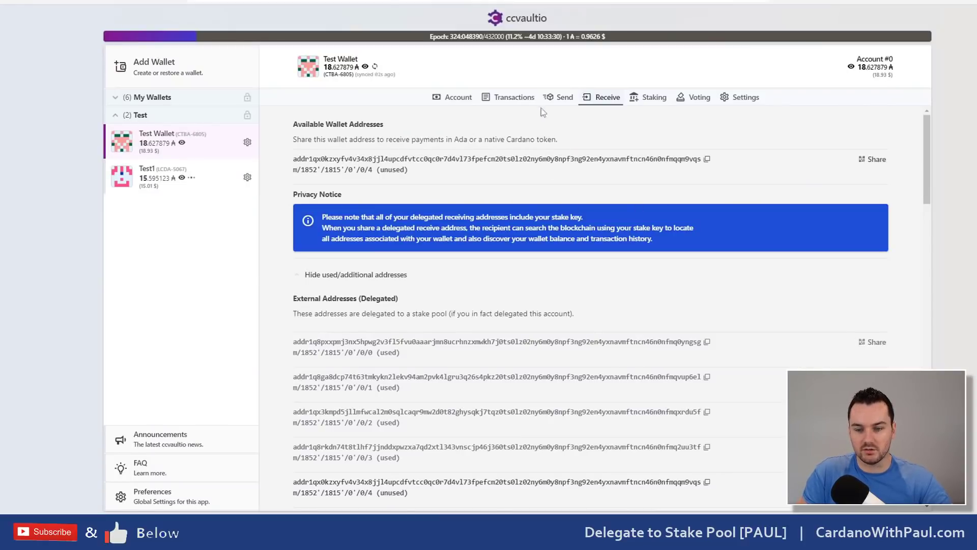
# - Copy CCVault's first external delegated address to the clipboard
pyautogui.click(707, 342)
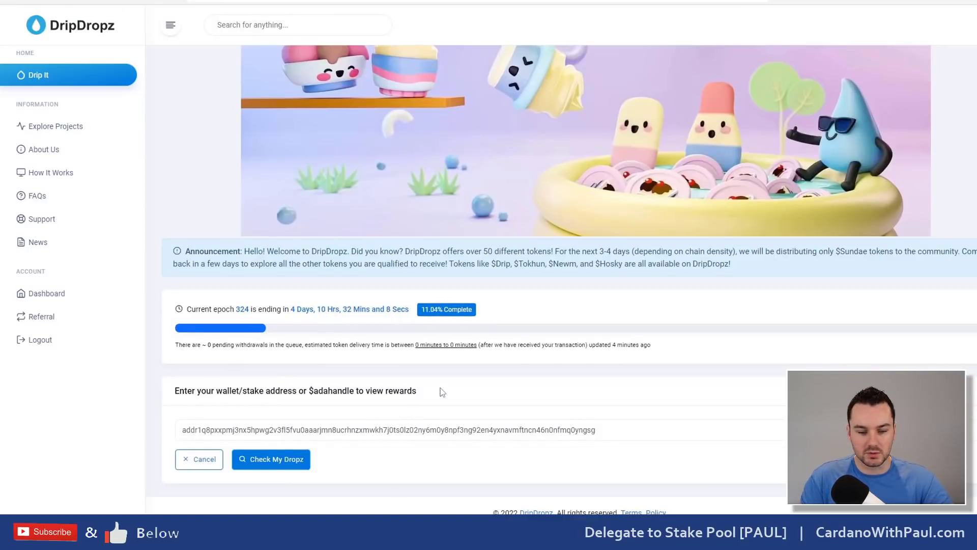
# - Check the available Dropz rewards for the pasted wallet address
pyautogui.doubleClick(421, 432)
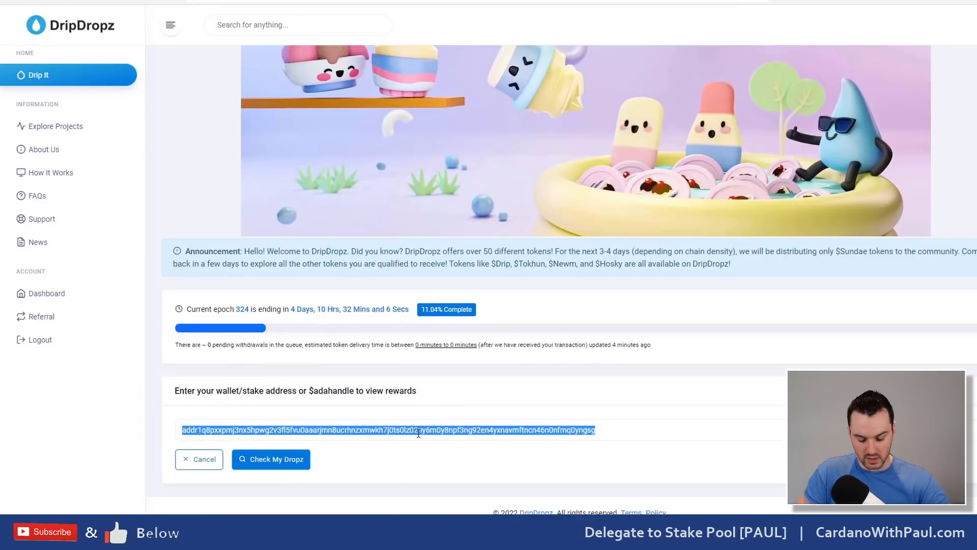
pyautogui.click(412, 429)
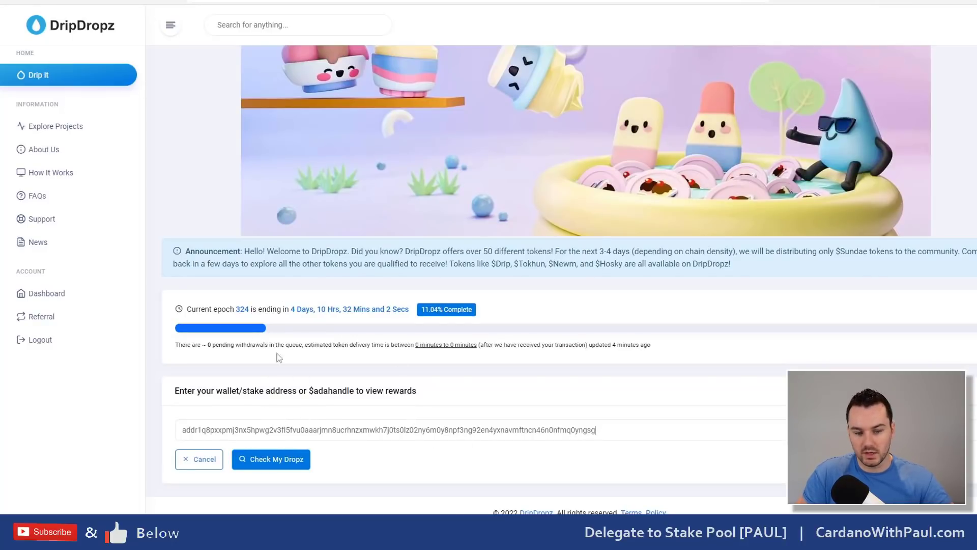
pyautogui.click(275, 460)
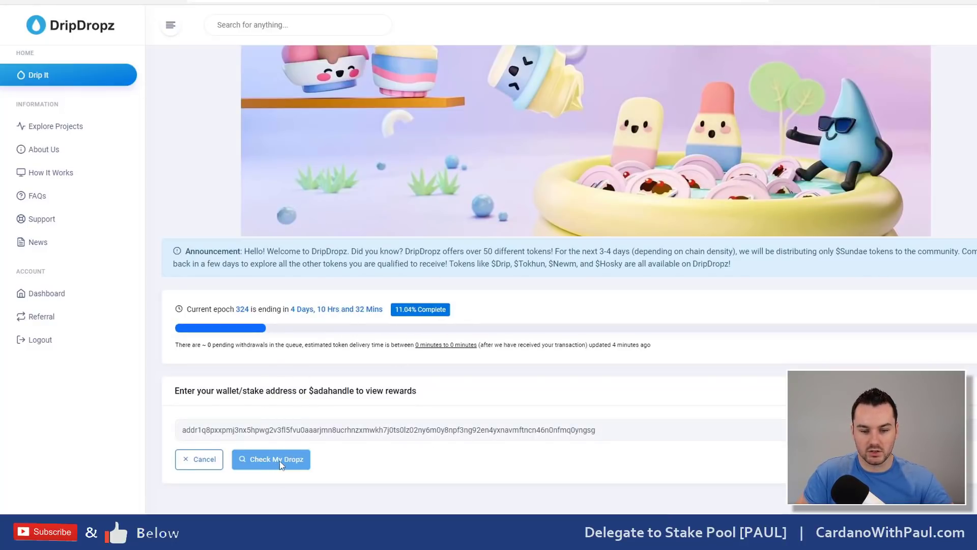
pyautogui.scroll(-7, 359, 414)
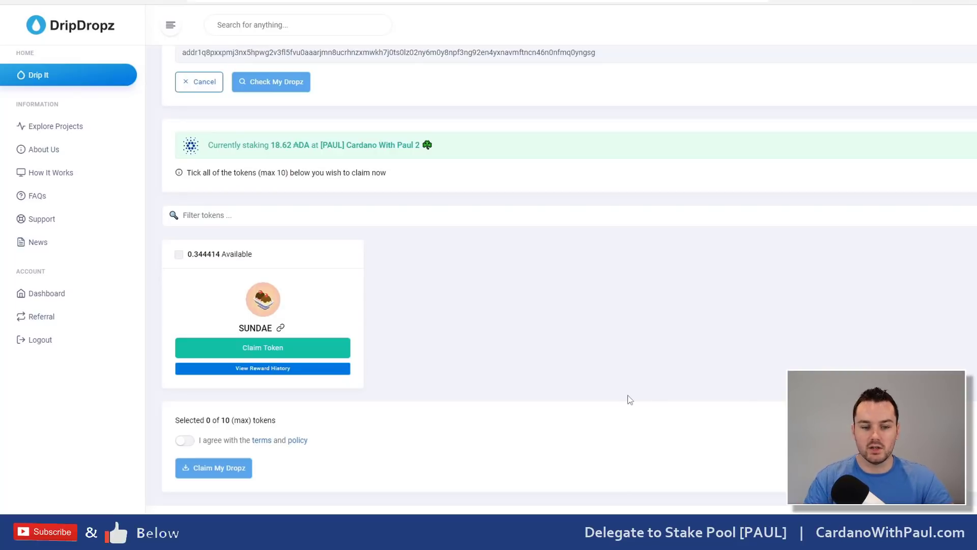
# - Claim the 0.344414 SUNDAE tokens after accepting the terms and policy
pyautogui.click(179, 254)
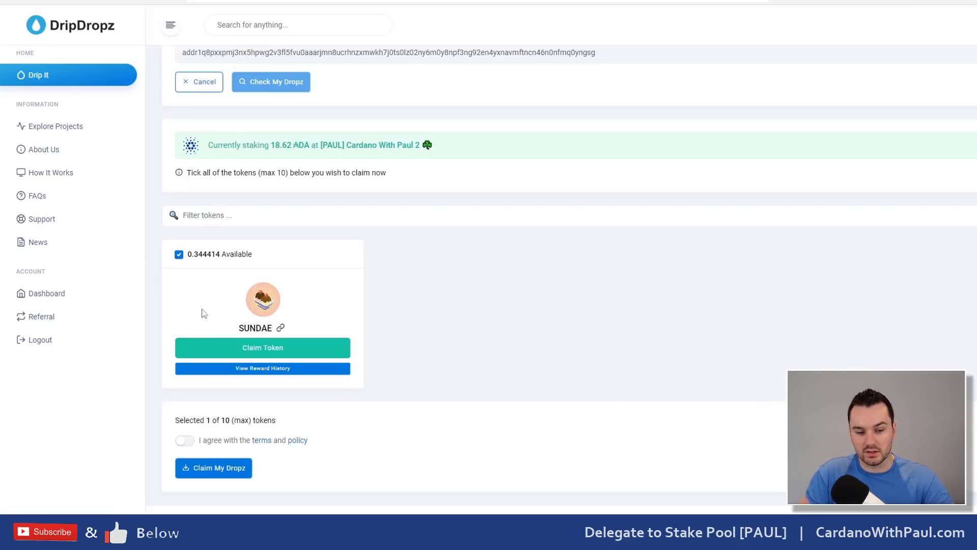
pyautogui.click(185, 441)
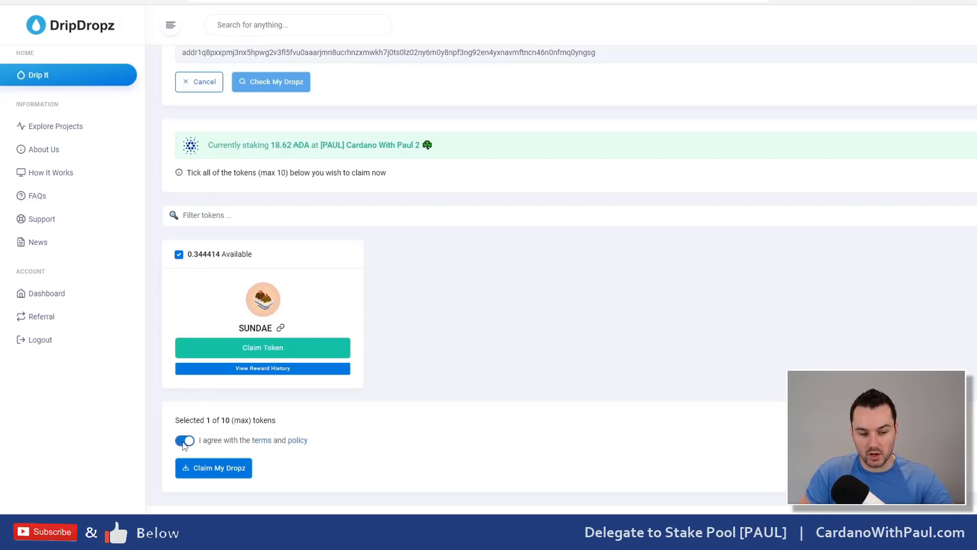
pyautogui.click(211, 473)
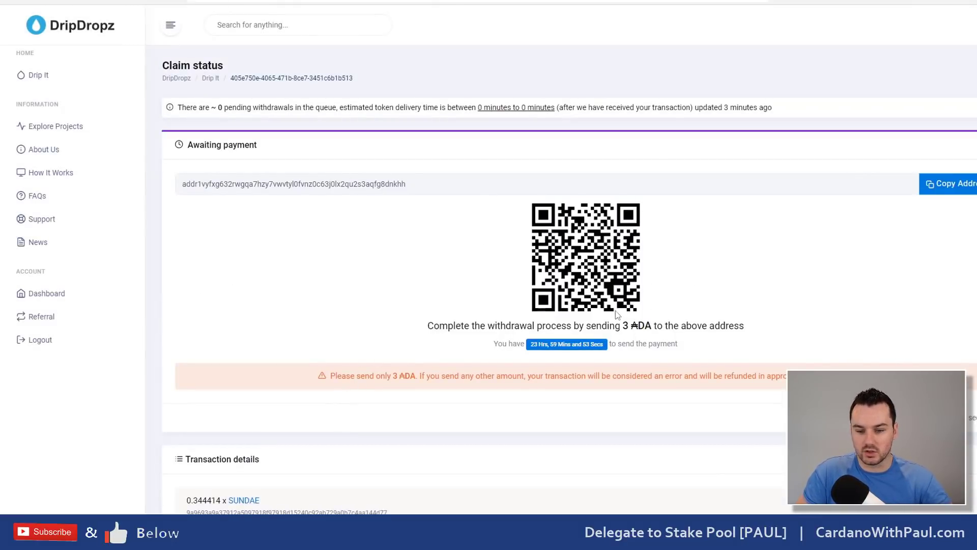
# - Review the 3 ADA payment and transaction totals, then copy the claim's payment address
pyautogui.scroll(-3, 635, 326)
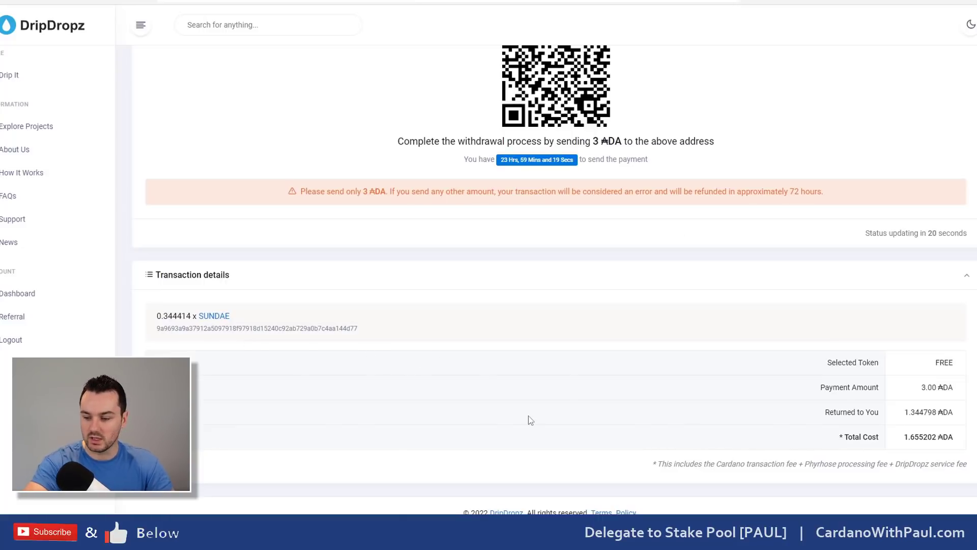
pyautogui.scroll(4, 519, 426)
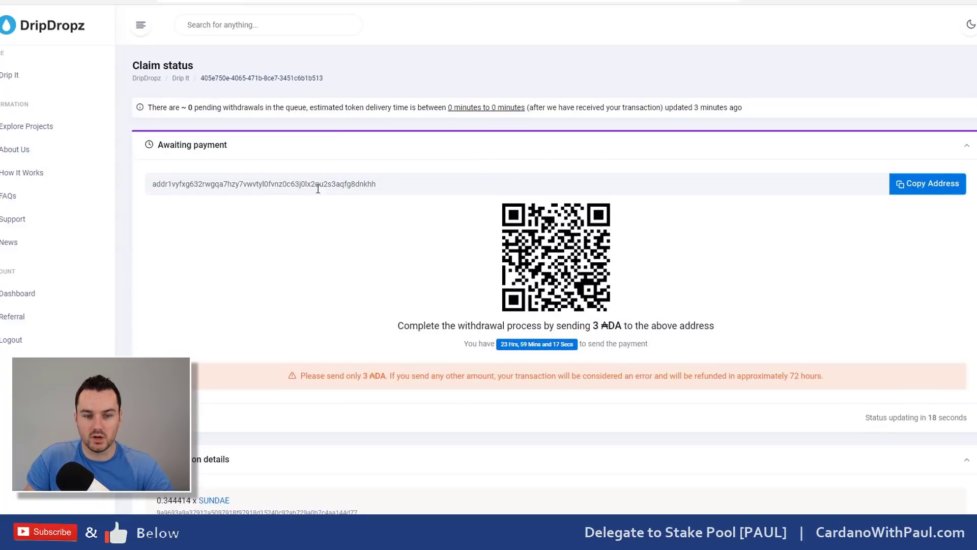
pyautogui.click(932, 192)
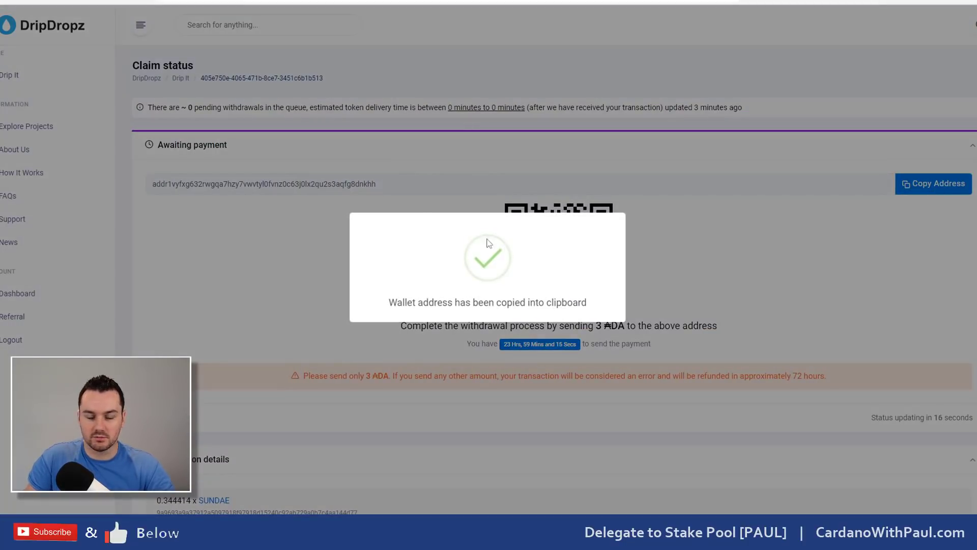
# - Send 3 ADA from CCVault to the DripDropz payment address, signing with the spending password
pyautogui.hotkey('alt', 'Tab')
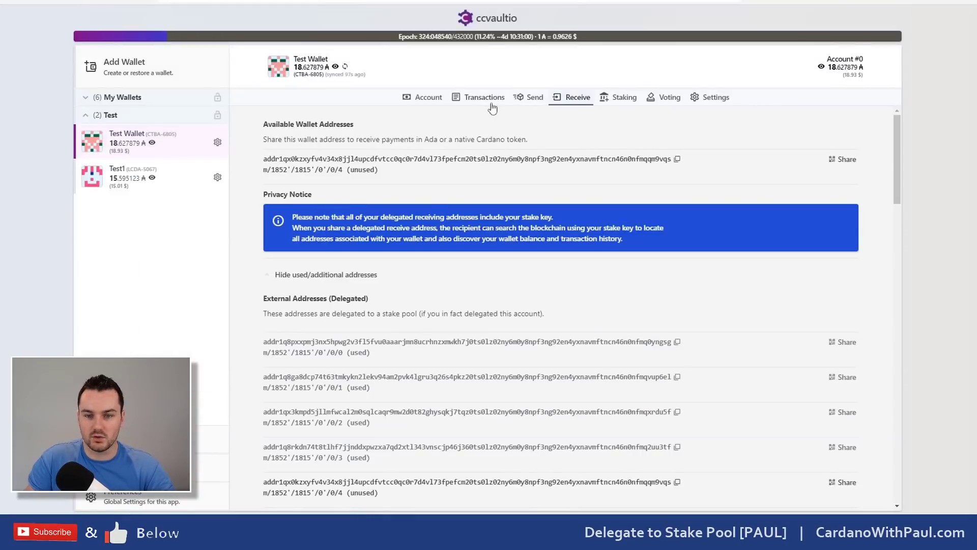
pyautogui.click(528, 100)
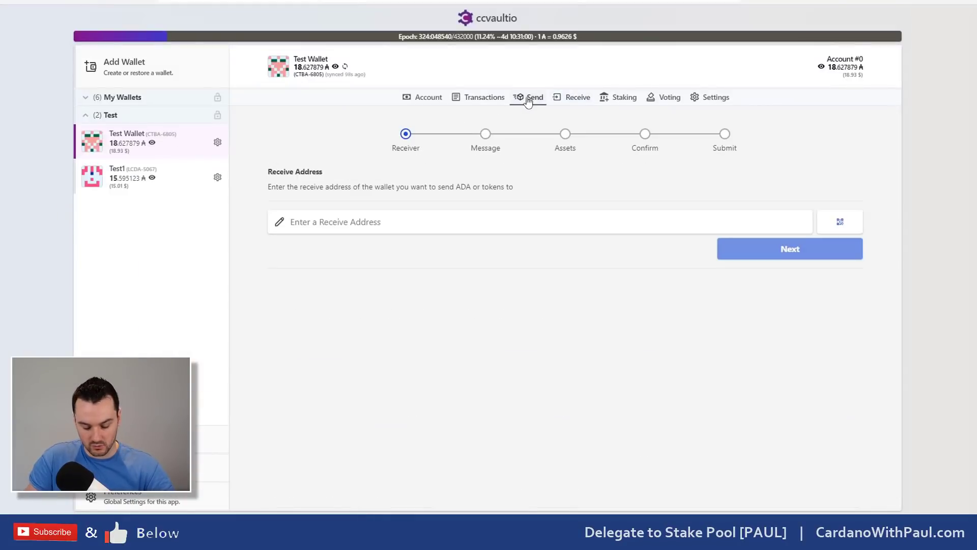
pyautogui.click(396, 224)
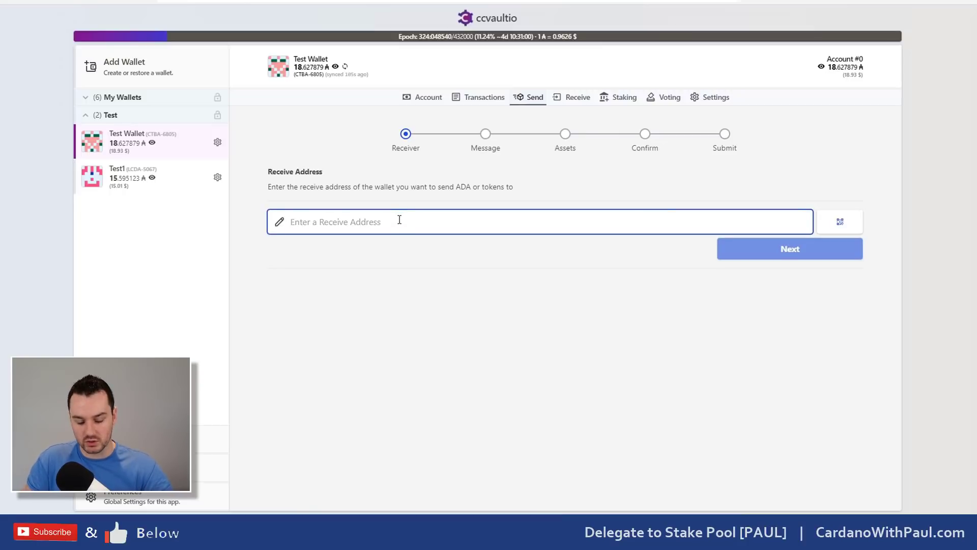
pyautogui.hotkey('ctrl', 'v')
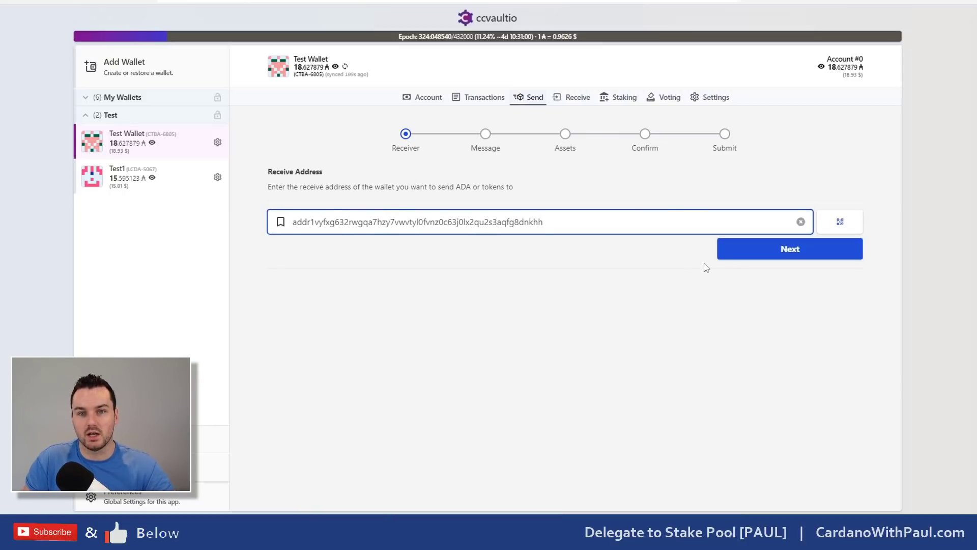
pyautogui.click(790, 255)
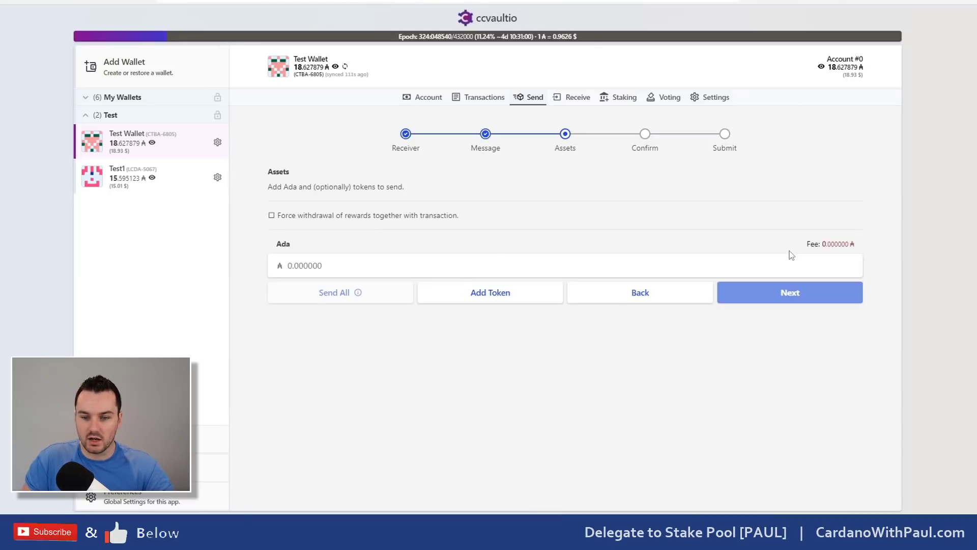
pyautogui.click(446, 263)
pyautogui.write('3')
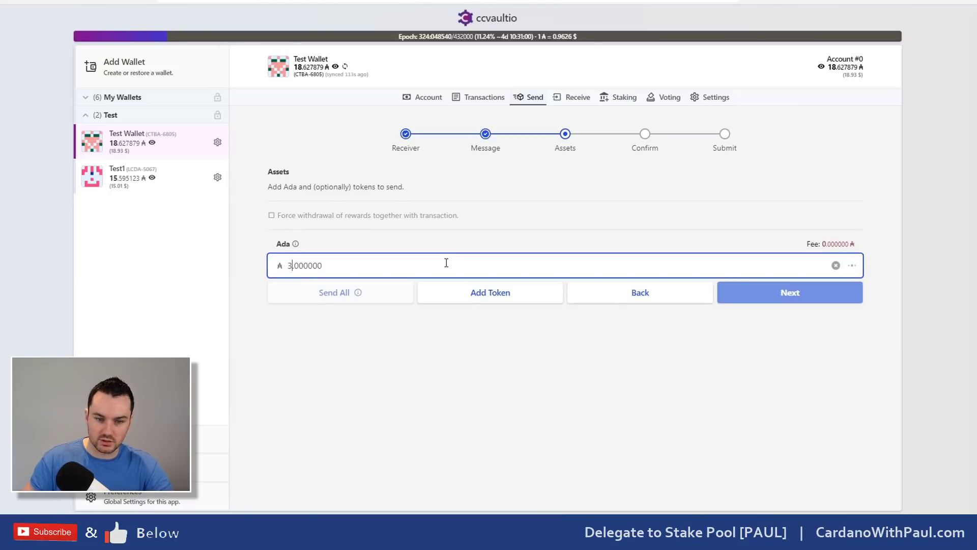
pyautogui.click(792, 294)
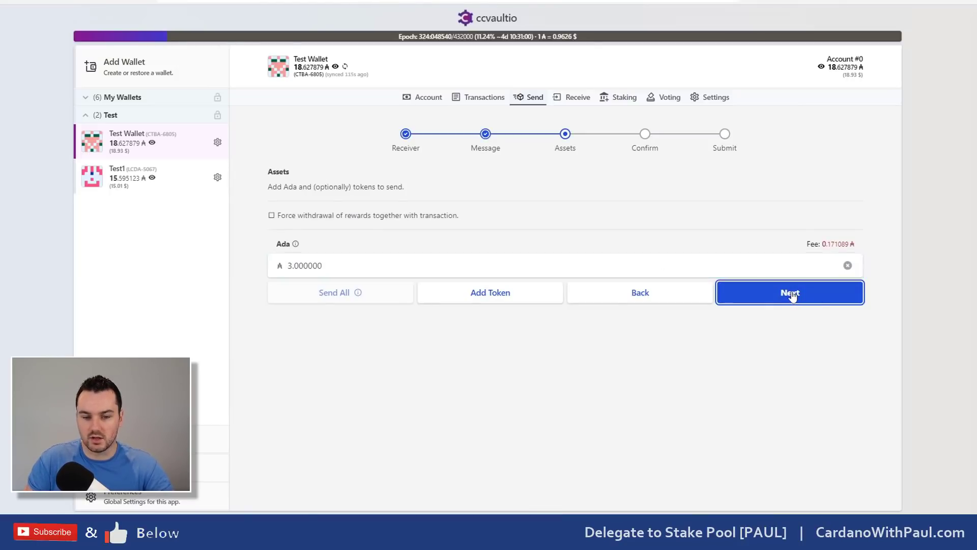
pyautogui.write('******')
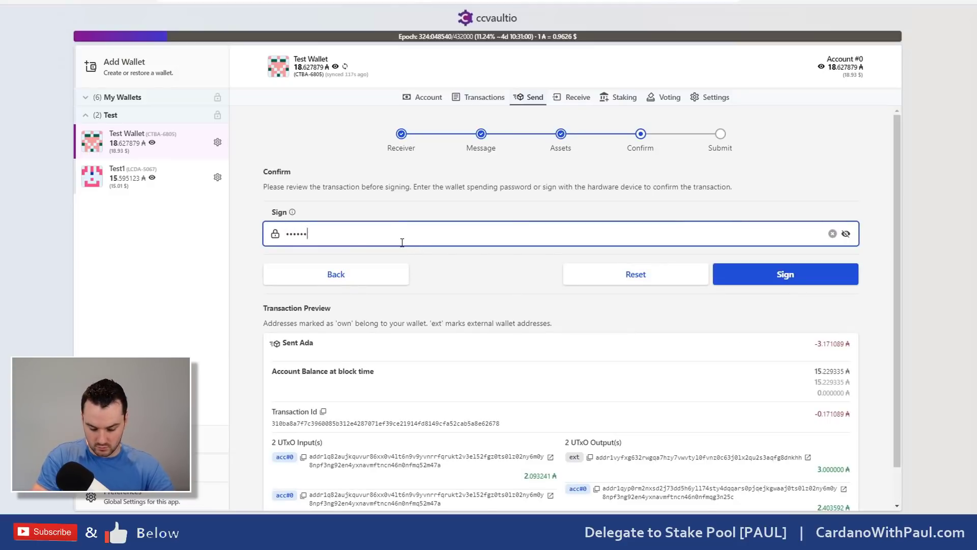
pyautogui.write('*****')
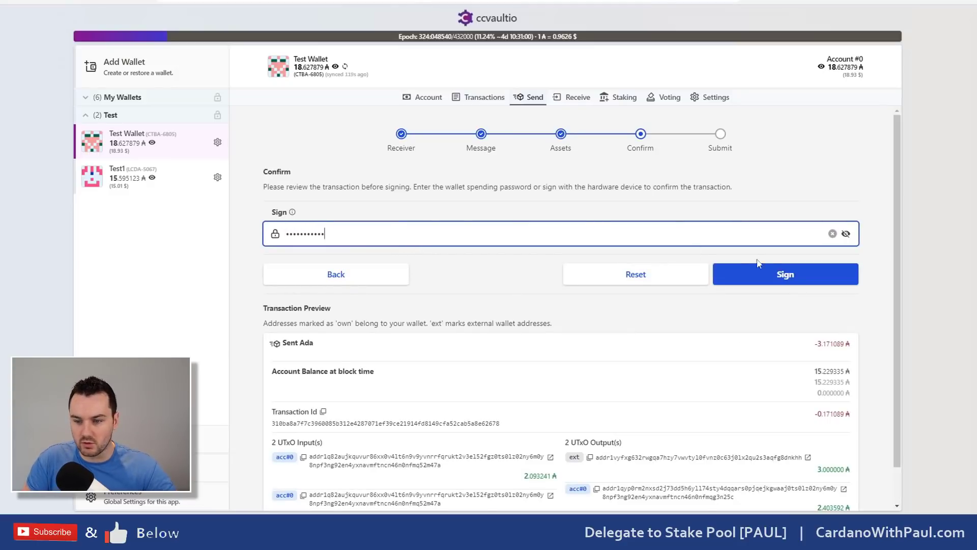
pyautogui.click(764, 275)
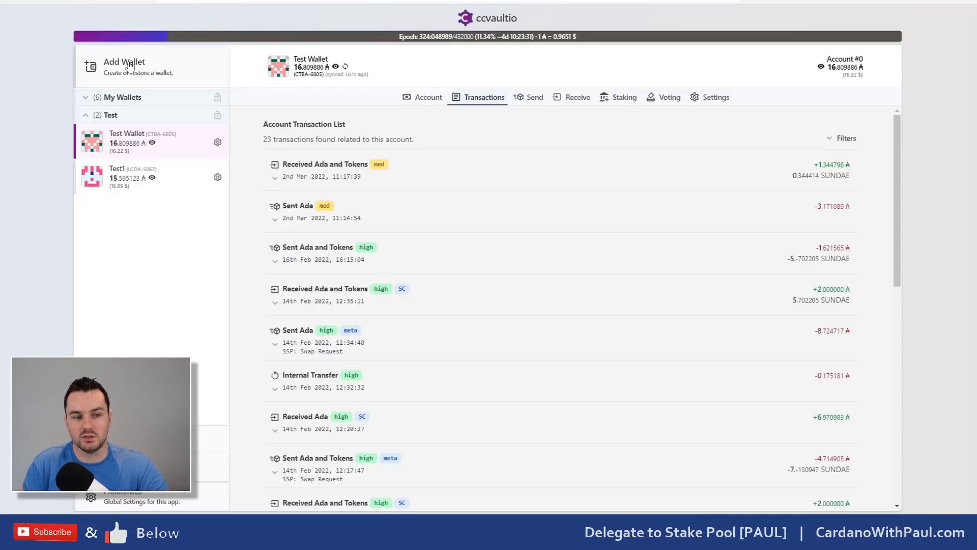
# - Begin restoring a wallet in CCVault using a 24-word recovery phrase
pyautogui.click(129, 69)
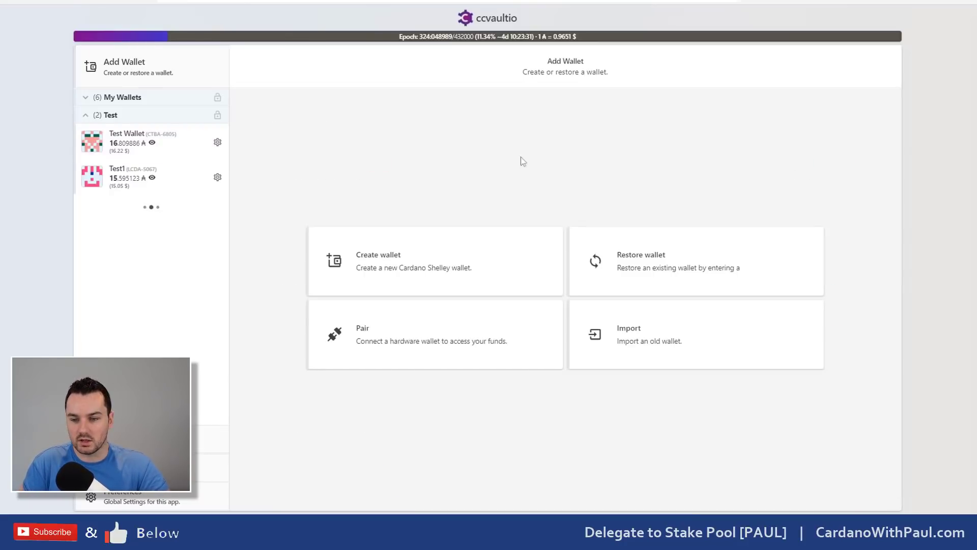
pyautogui.click(655, 264)
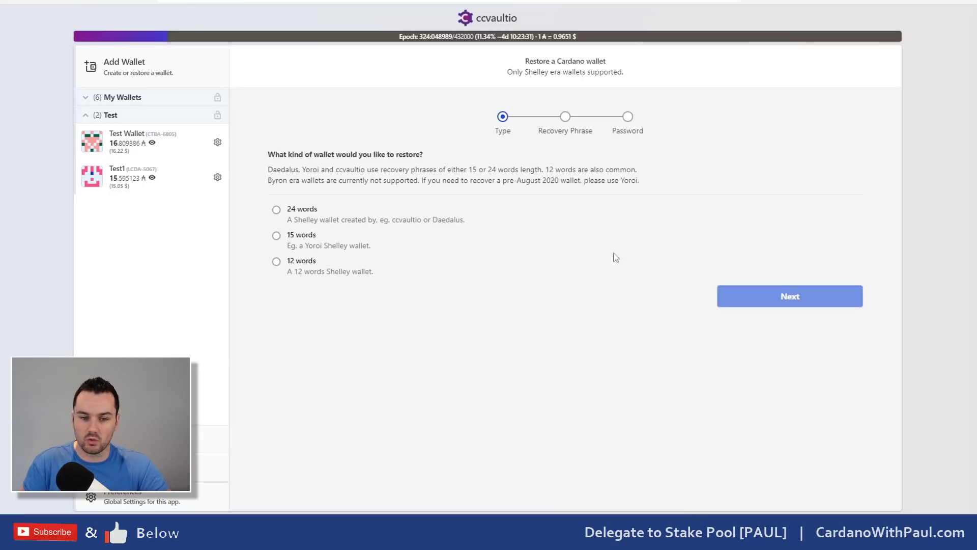
pyautogui.click(277, 213)
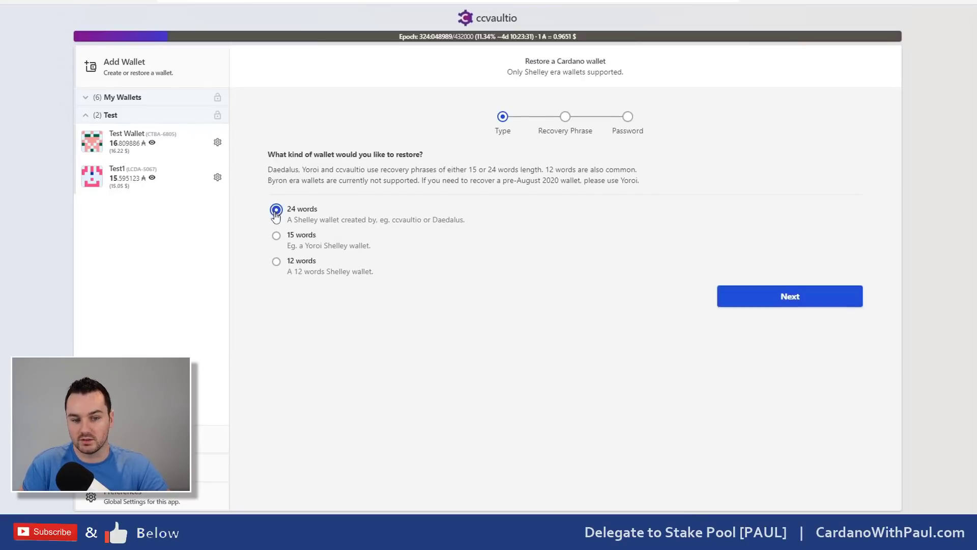
pyautogui.click(777, 297)
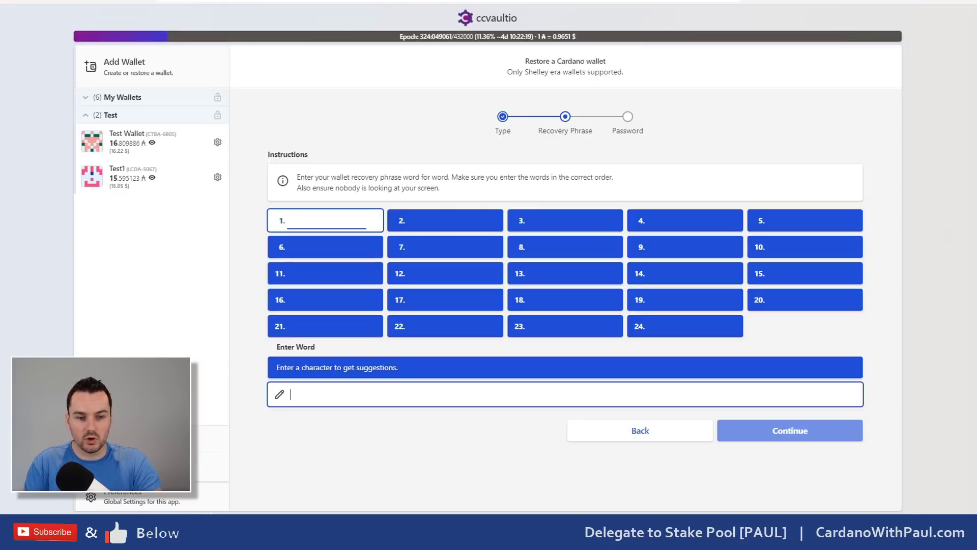
# - Check Test Wallet's token list, then enable it as CCVault's DApp account
pyautogui.click(125, 148)
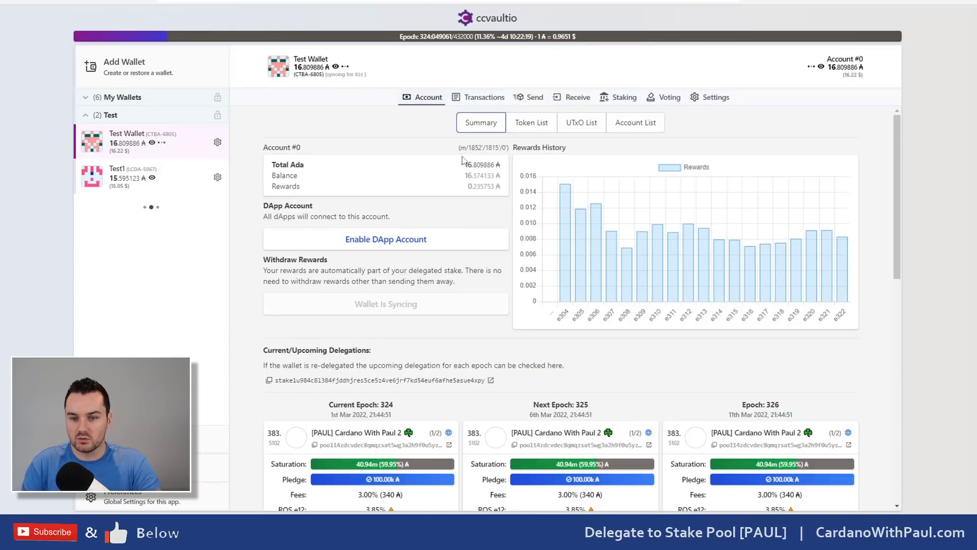
pyautogui.click(532, 128)
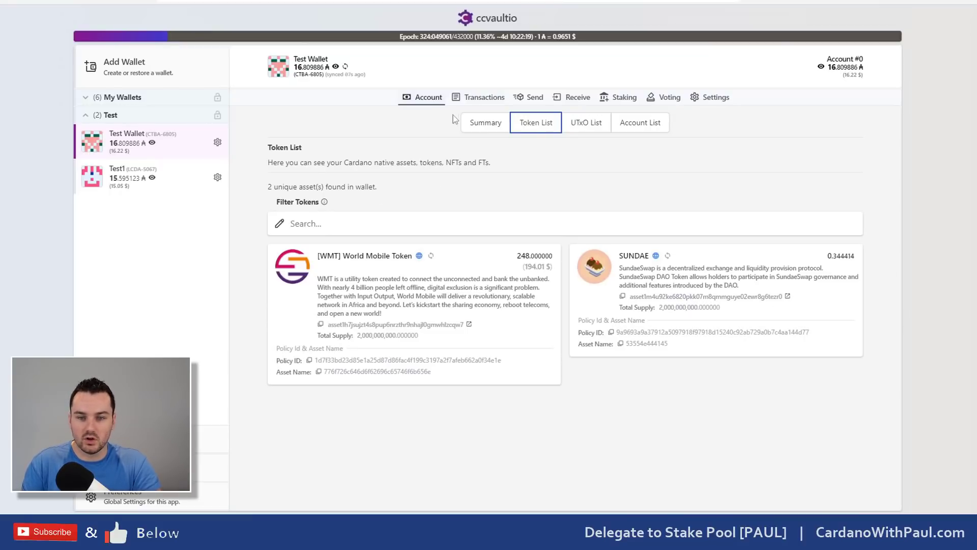
pyautogui.click(481, 122)
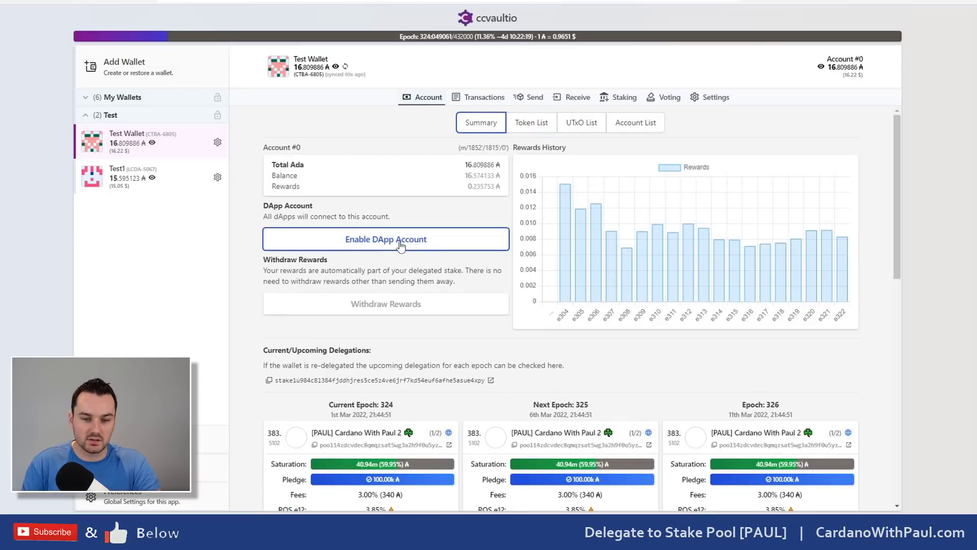
pyautogui.click(401, 245)
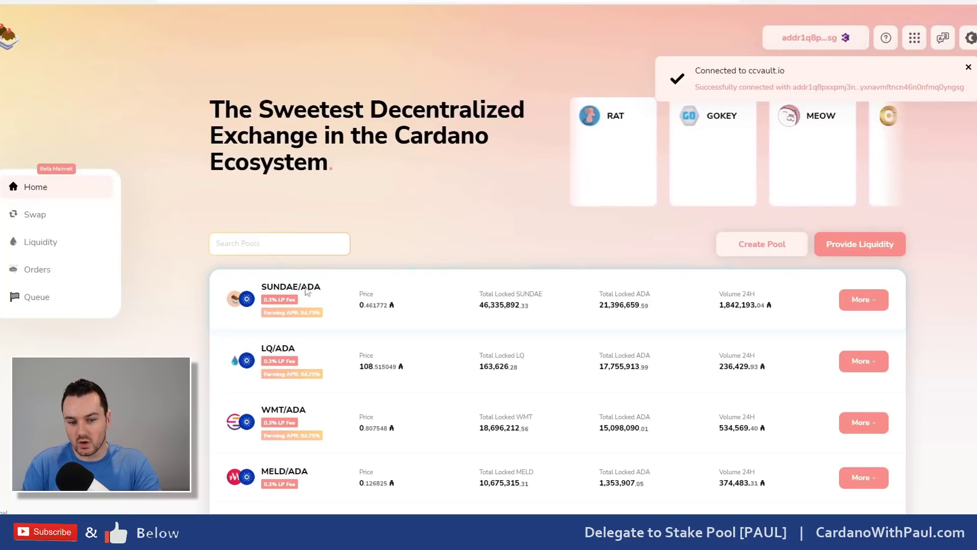
# - Fill the SUNDAE/ADA swap with the full 0.344414 SUNDAE and show the 2.5 ADA scooper fee
pyautogui.click(357, 309)
pyautogui.scroll(-2, 522, 351)
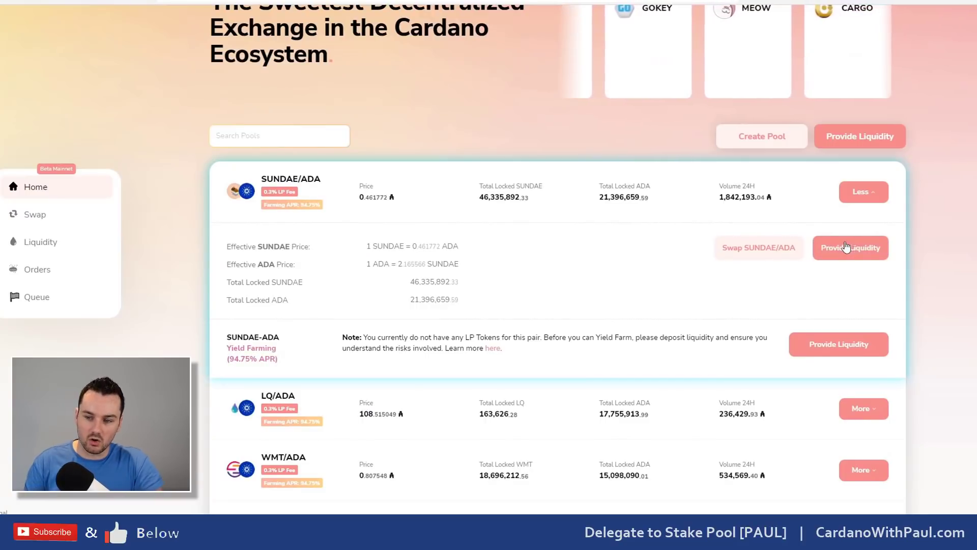
pyautogui.click(764, 250)
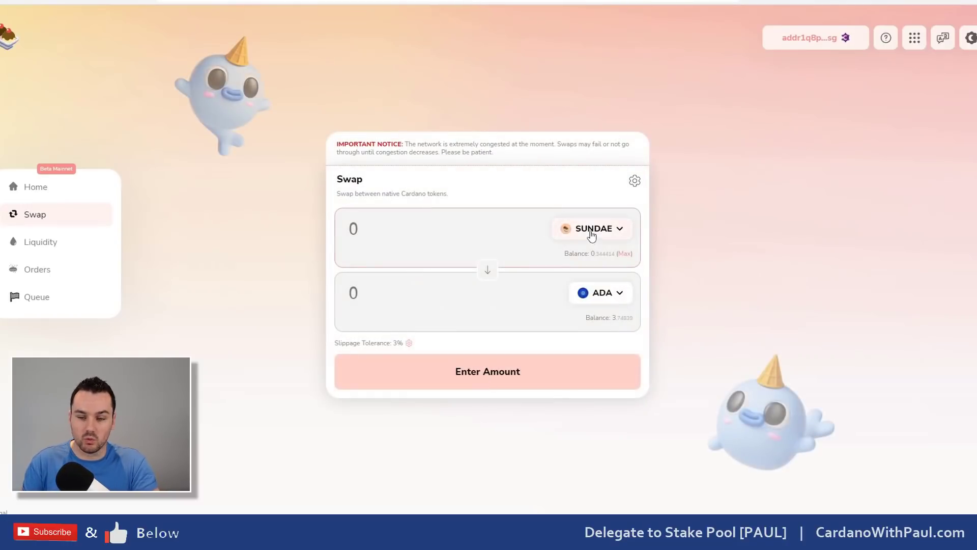
pyautogui.click(625, 254)
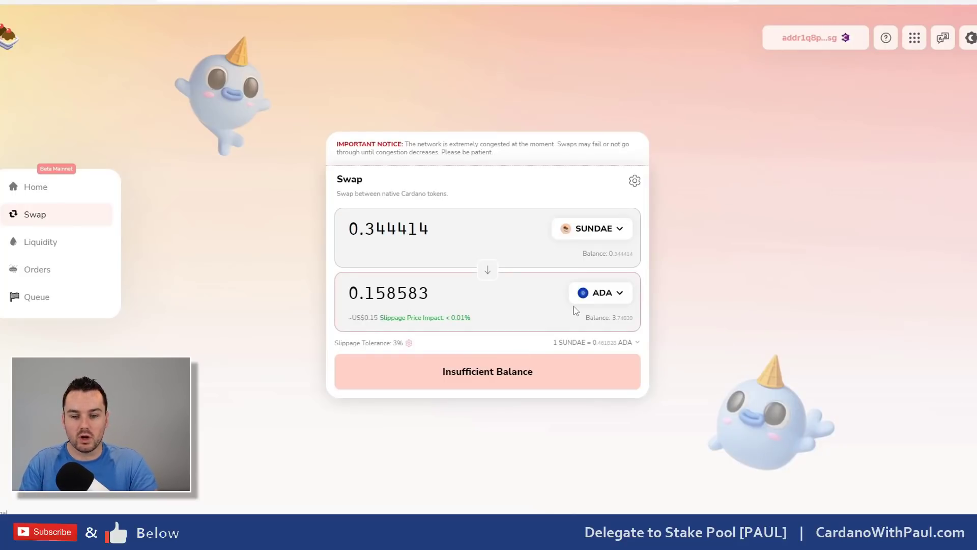
pyautogui.click(626, 343)
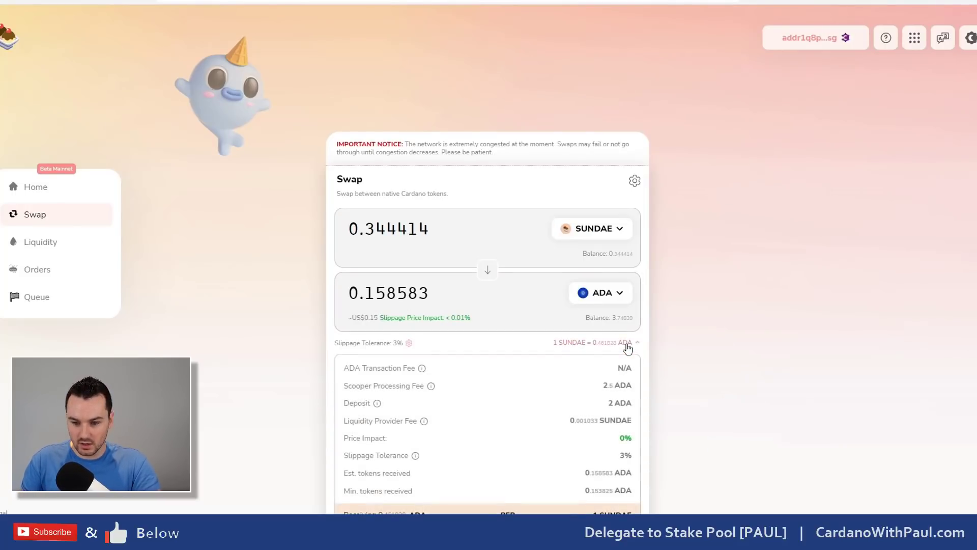
pyautogui.scroll(-2, 627, 338)
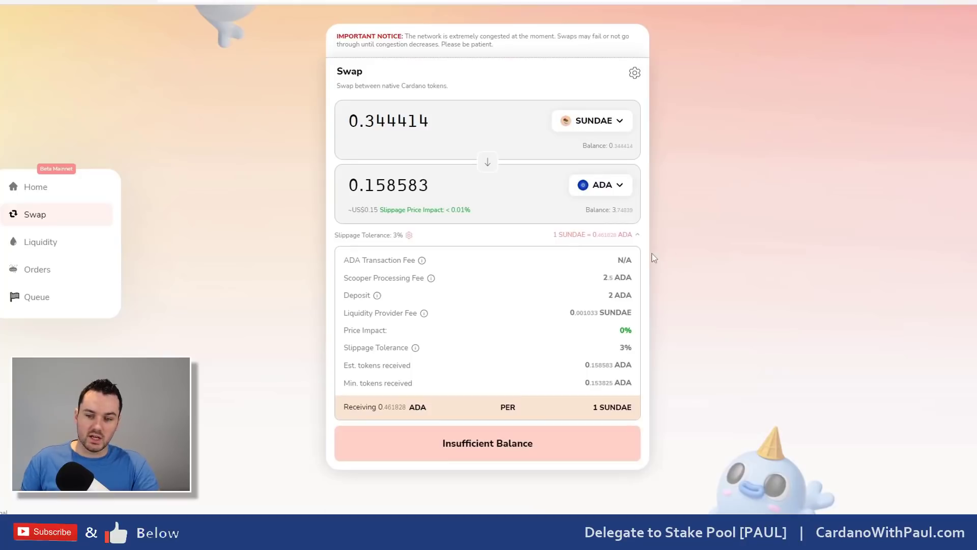
pyautogui.scroll(2, 655, 258)
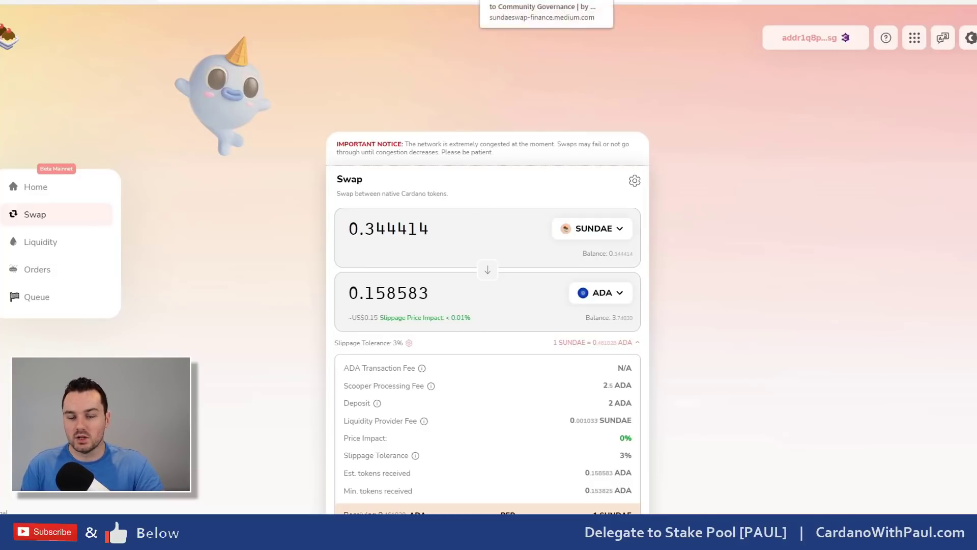
# - Switch to Medium and scroll through SundaeSwap's community governance article
pyautogui.click(530, 2)
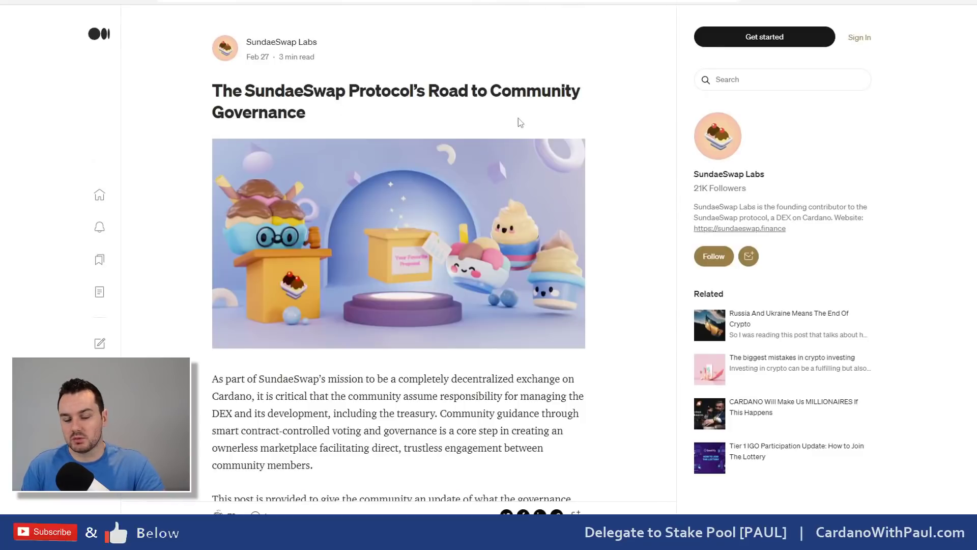
pyautogui.scroll(-4, 565, 180)
pyautogui.scroll(-3, 529, 255)
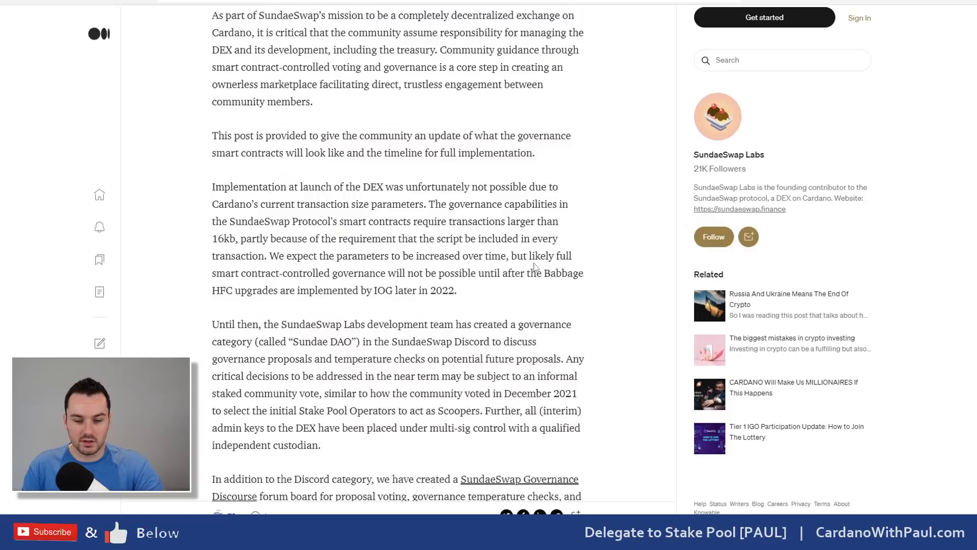
pyautogui.scroll(4, 536, 244)
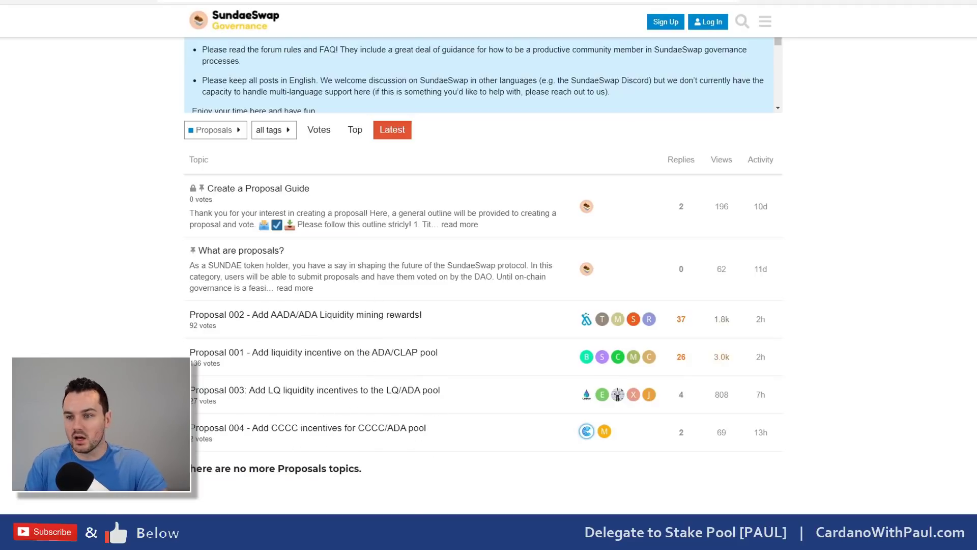
# - Go back from the forum to SundaeSwap Labs' governance article in Medium
pyautogui.hotkey('alt', 'Left')
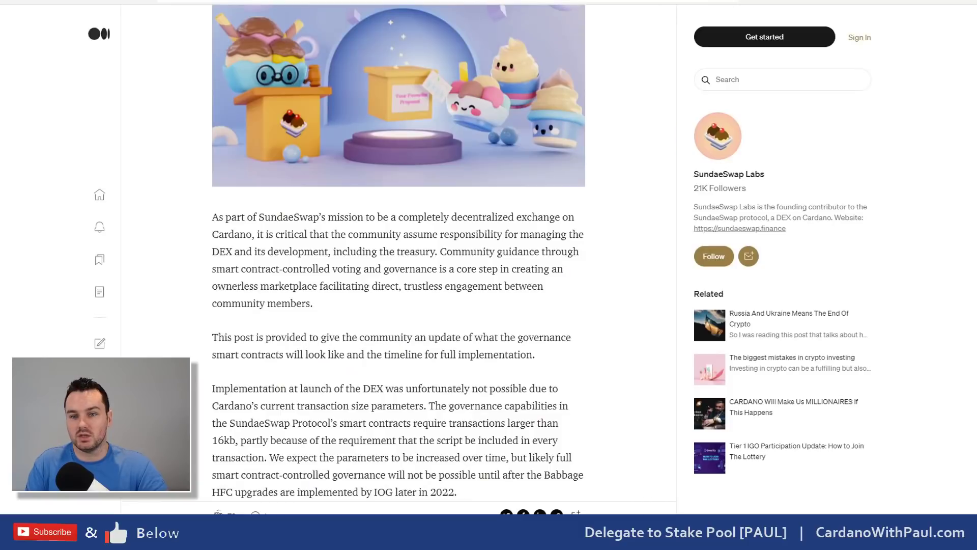
# - Scroll up to the title of 'The SundaeSwap Protocol's Road to Community Governance'
pyautogui.scroll(3, 564, 240)
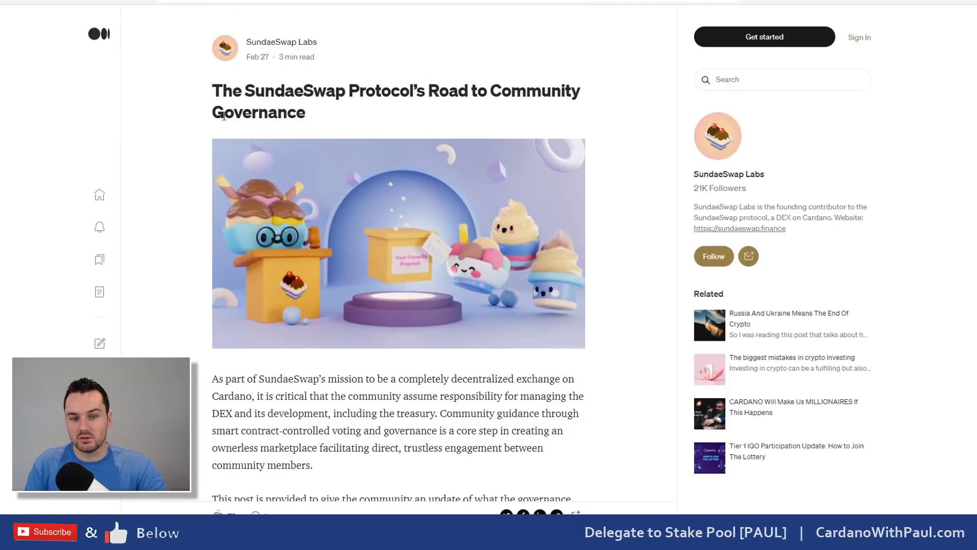